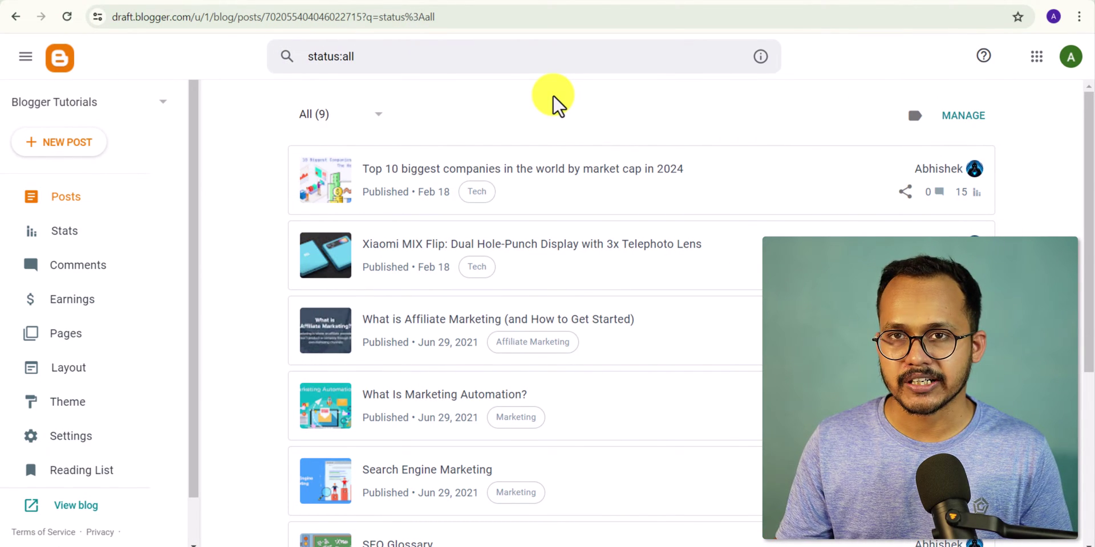
Step: Move the Top 10 biggest companies post to the trash
left_click(365, 122)
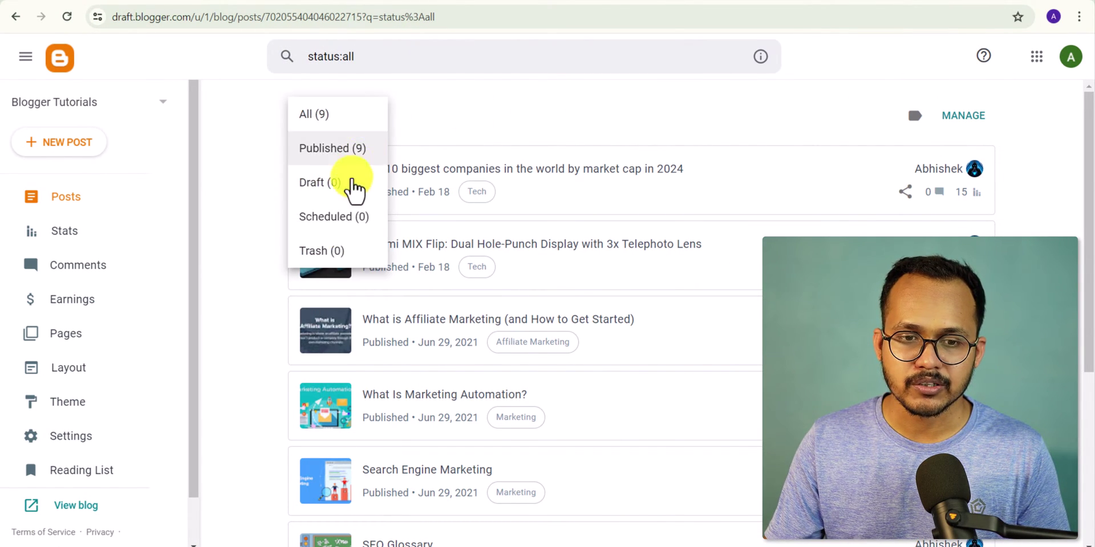
left_click(524, 125)
mouse_move(915, 179)
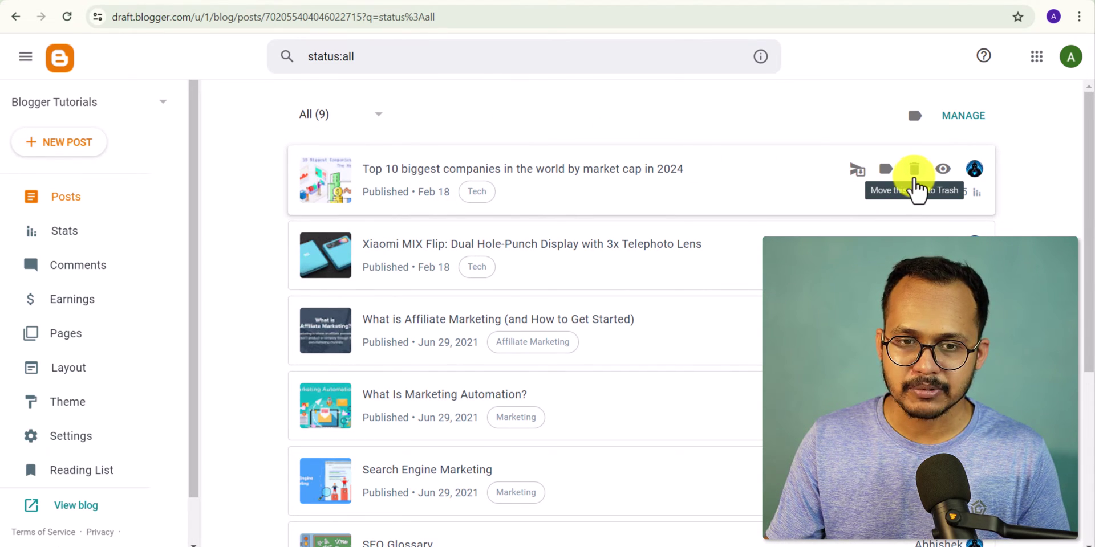
left_click(914, 179)
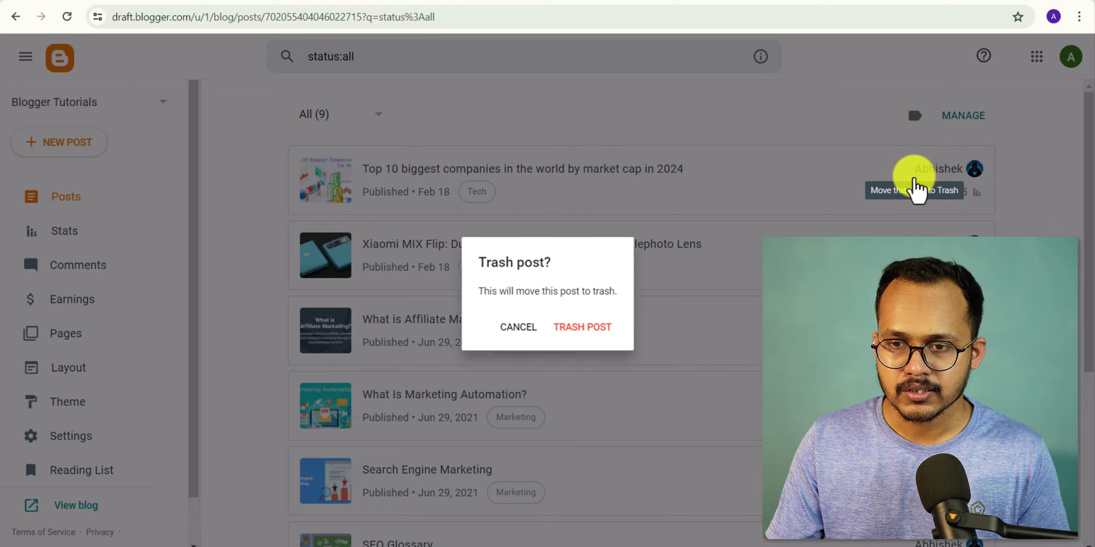
left_click(608, 326)
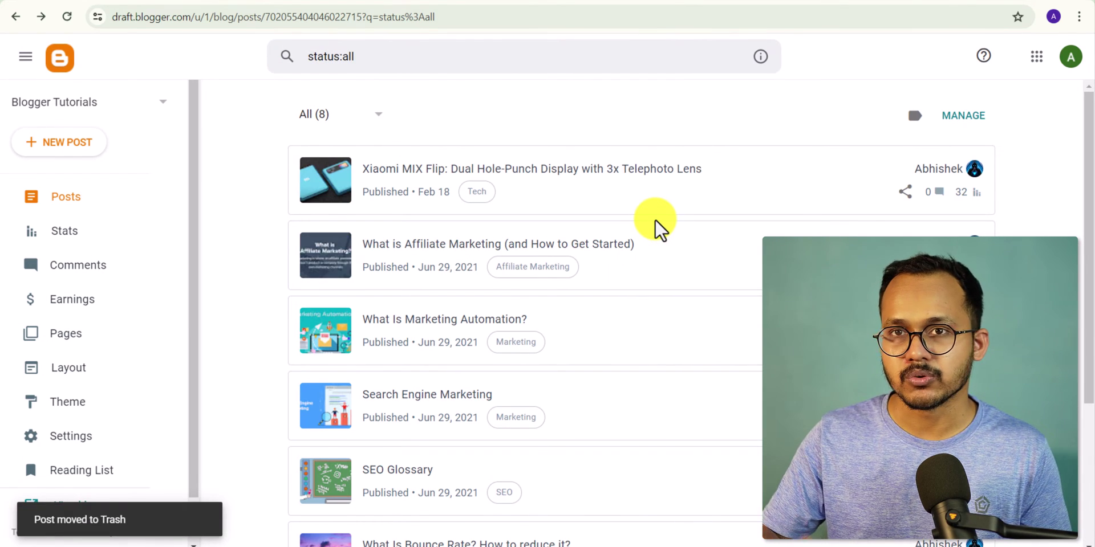
Step: Republish the Top 10 post from the Trash view and return to all posts
left_click(362, 113)
left_click(321, 258)
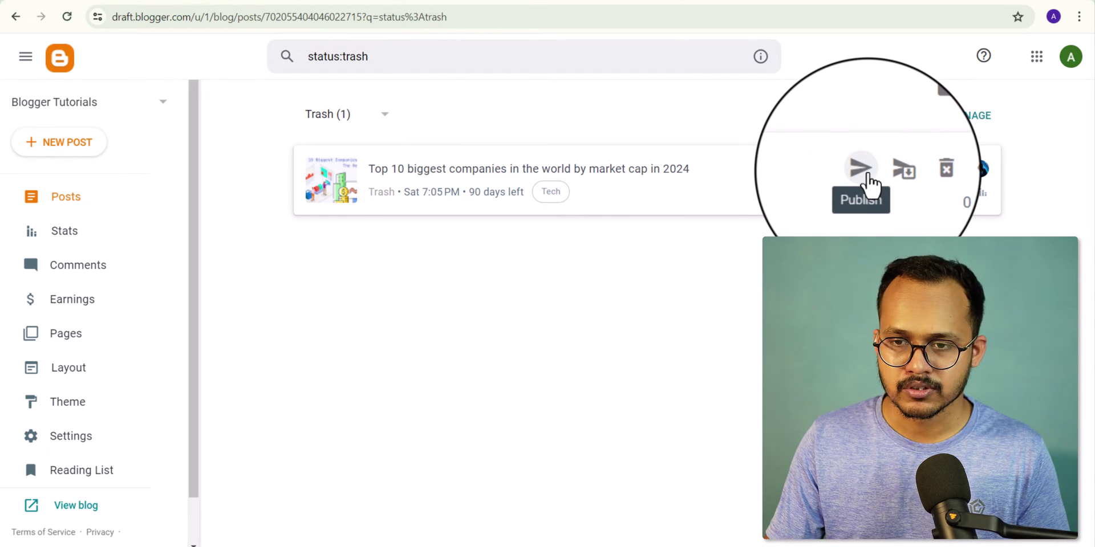
left_click(869, 175)
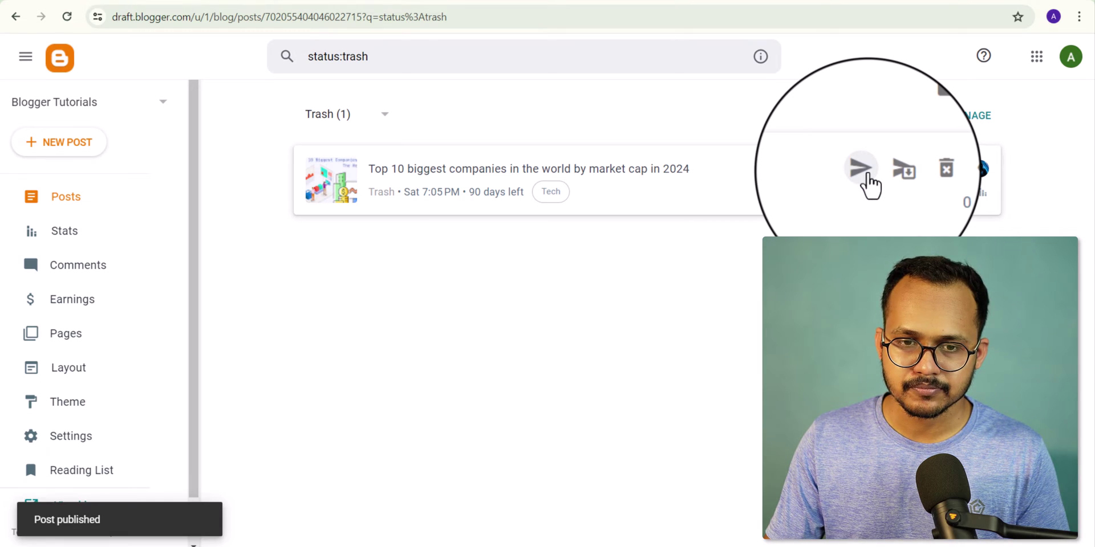
left_click(114, 209)
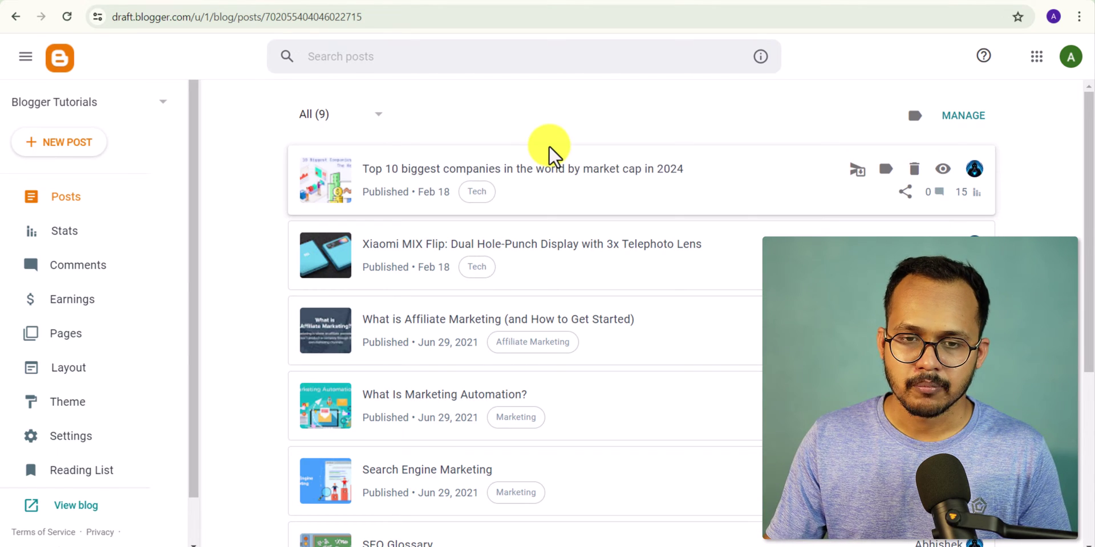
Step: Trash the Top 10 biggest companies post again and filter the list to Trash
left_click(913, 170)
left_click(587, 333)
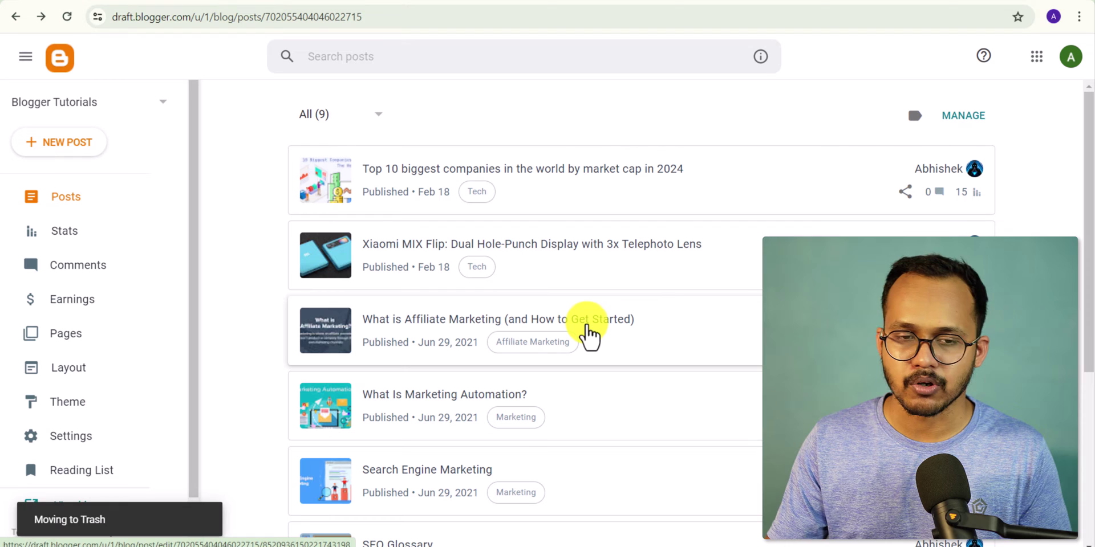
left_click(351, 119)
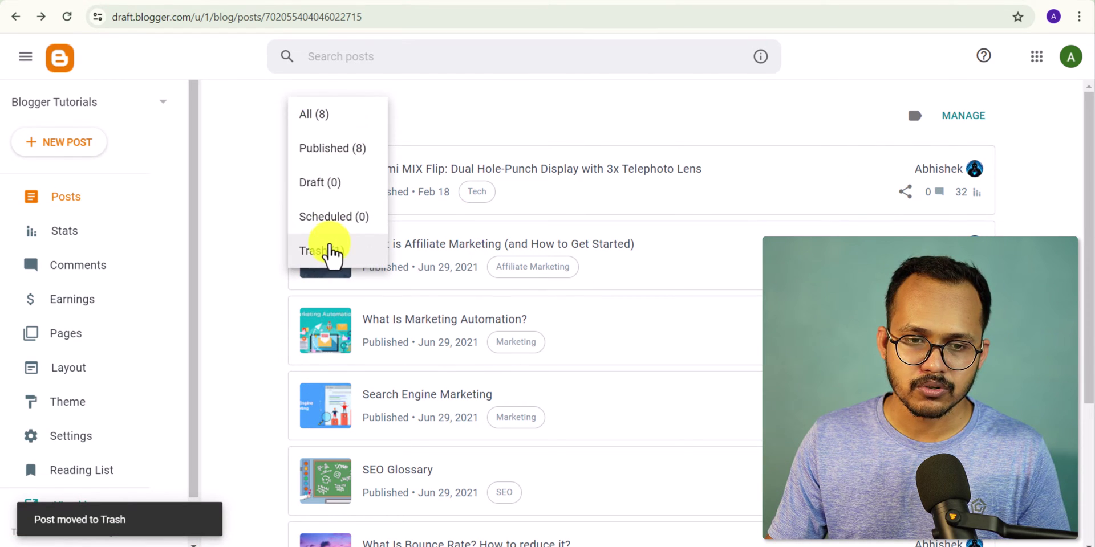
left_click(332, 251)
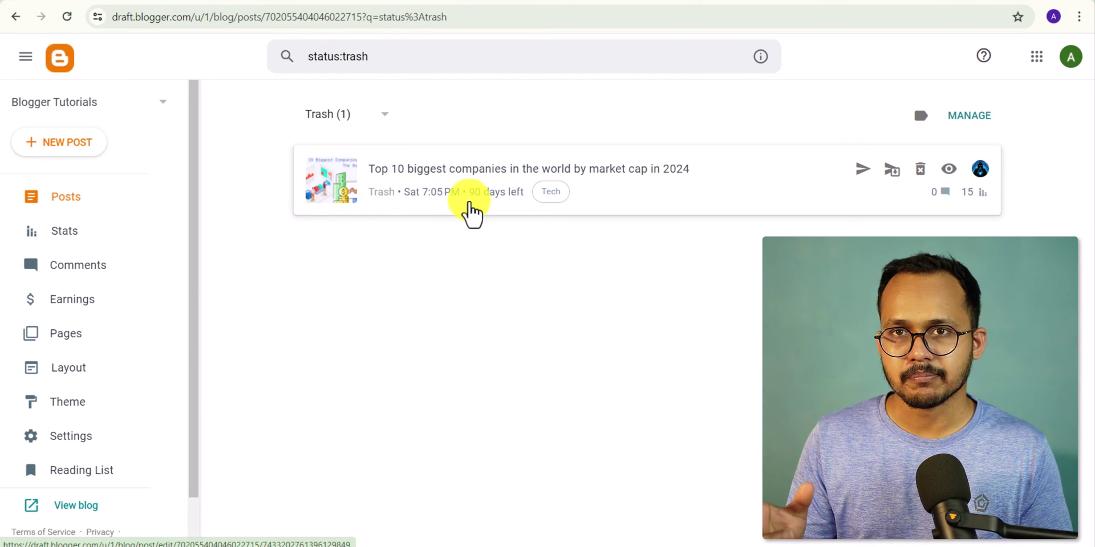
Step: Download a backup of the blog content from Settings
left_click(72, 438)
scroll(329, 340, "down", 20)
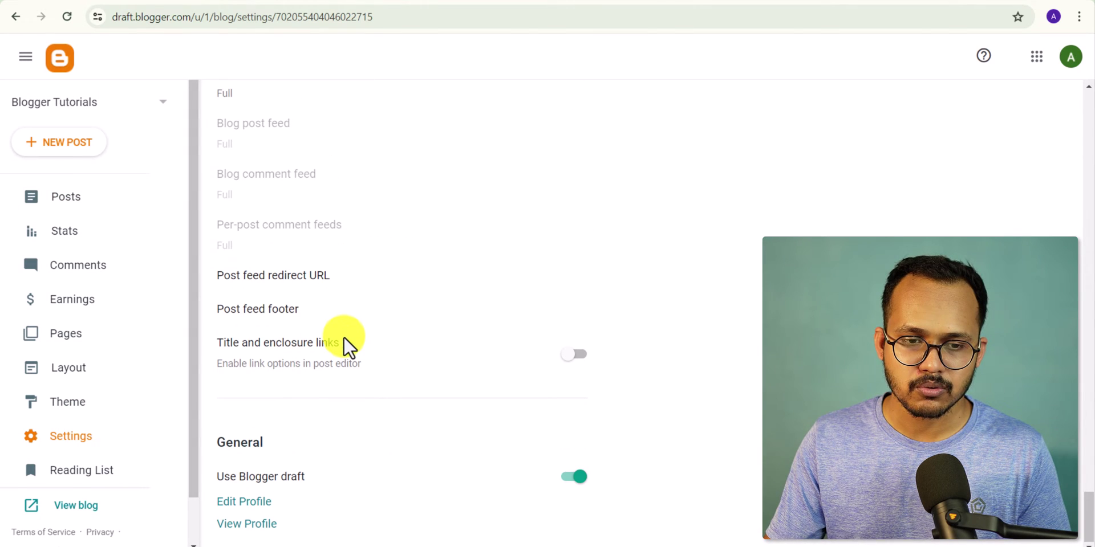
scroll(293, 417, "up", 5)
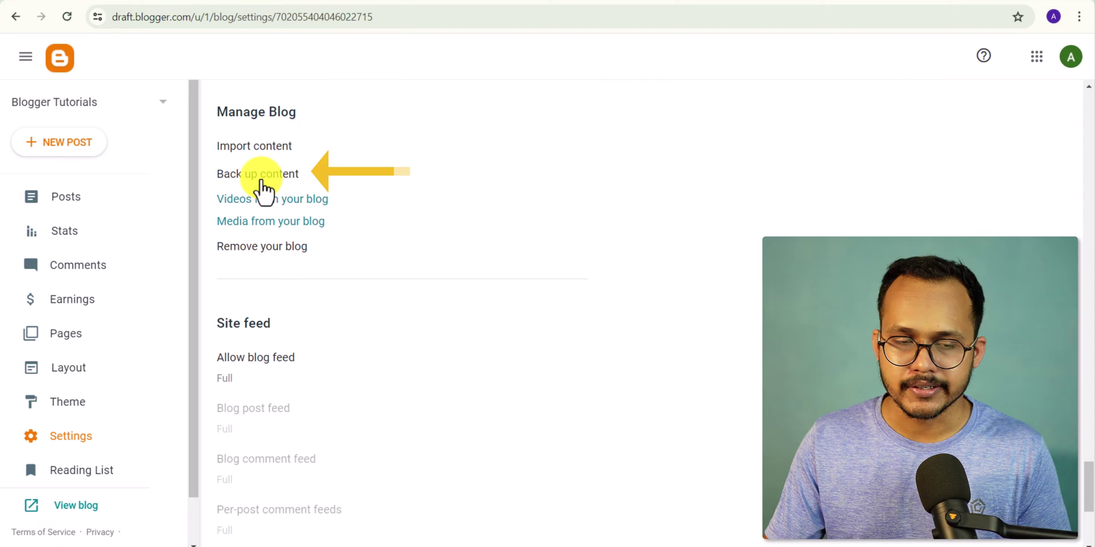
left_click(260, 179)
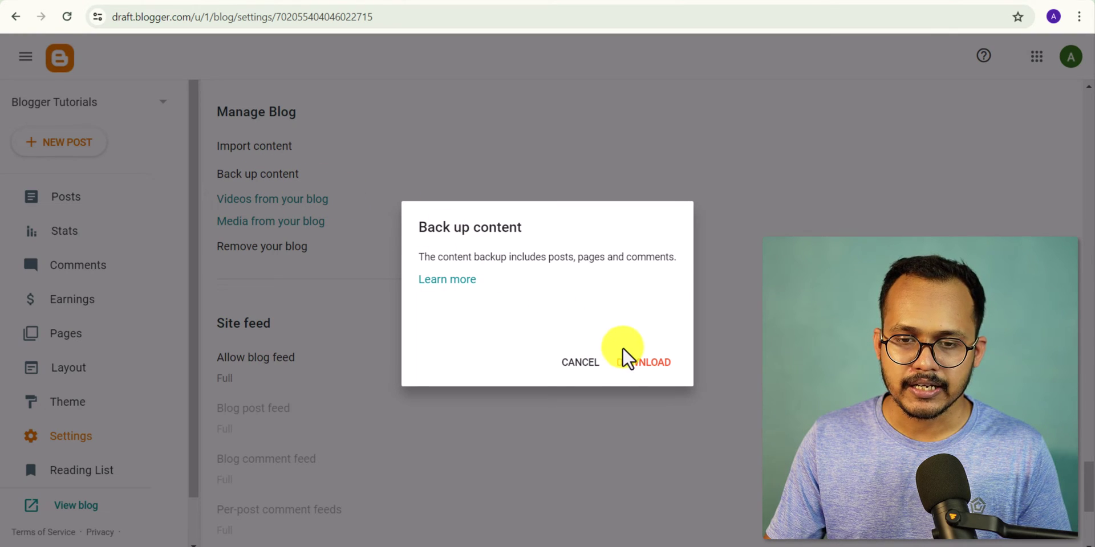
left_click(630, 368)
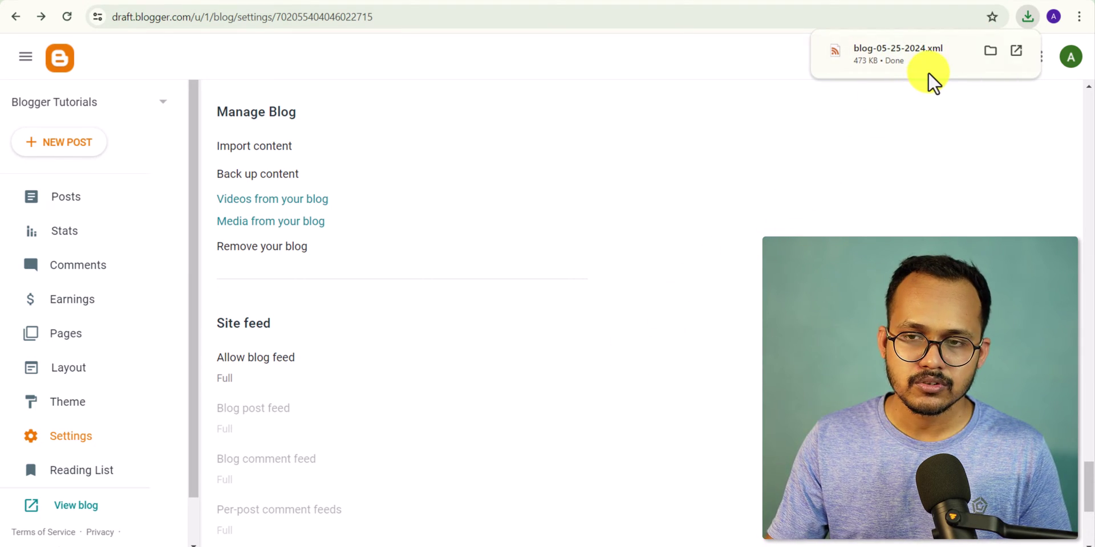
Step: Import the blog-05-25-2024.xml backup file into the blog
left_click(256, 146)
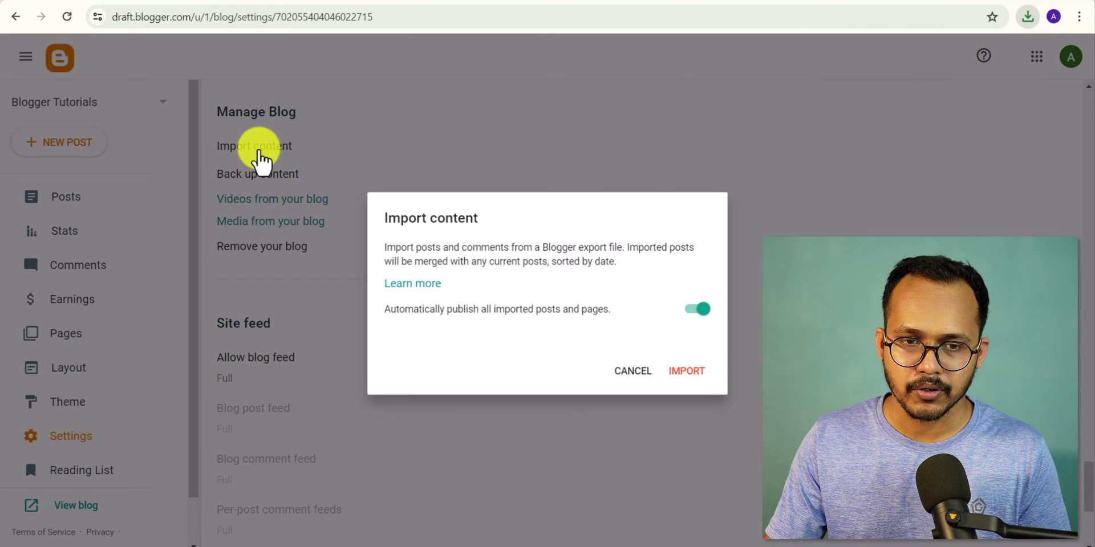
left_click(690, 374)
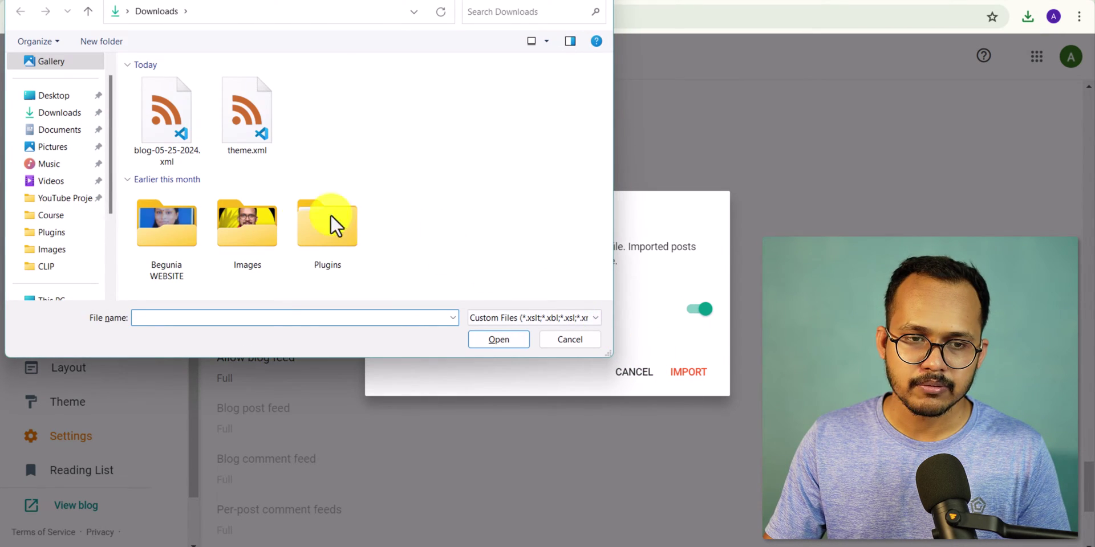
double_click(170, 127)
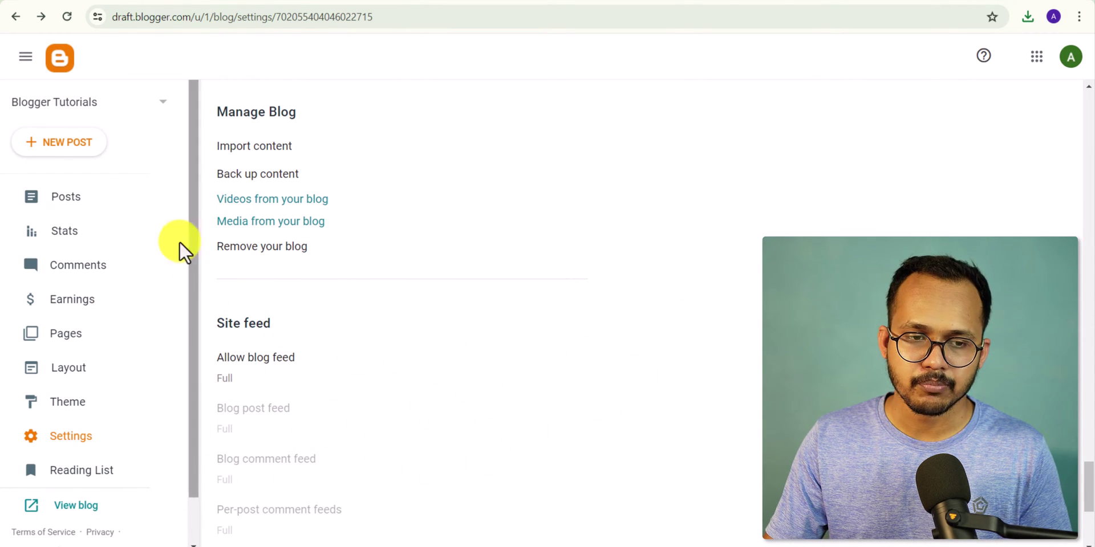
Step: Reload the post list and scroll through the 14 posts, spotting duplicates like Xiaomi MIX Flip
left_click(97, 202)
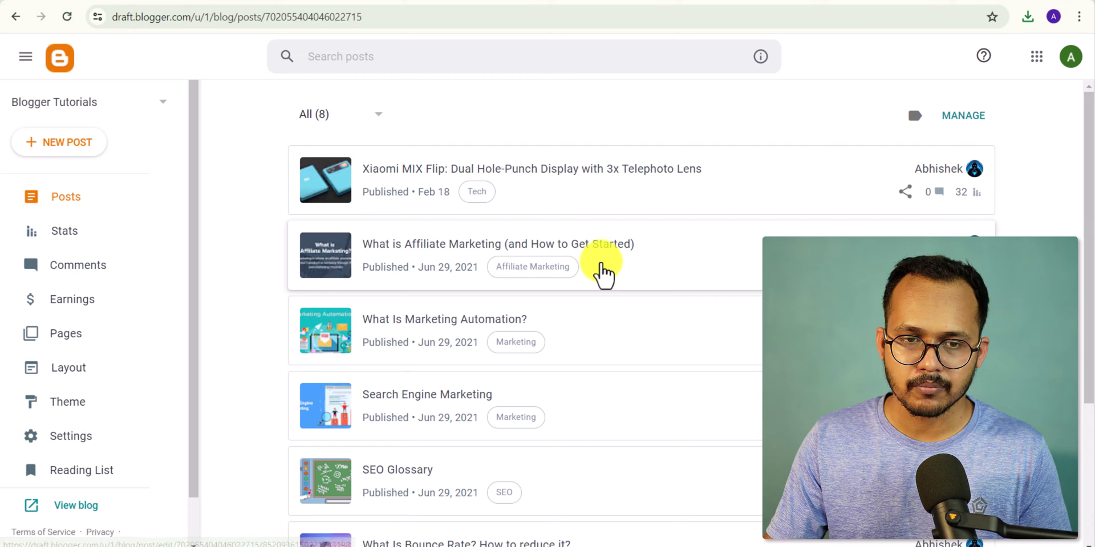
scroll(618, 264, "down", 4)
scroll(623, 288, "up", 4)
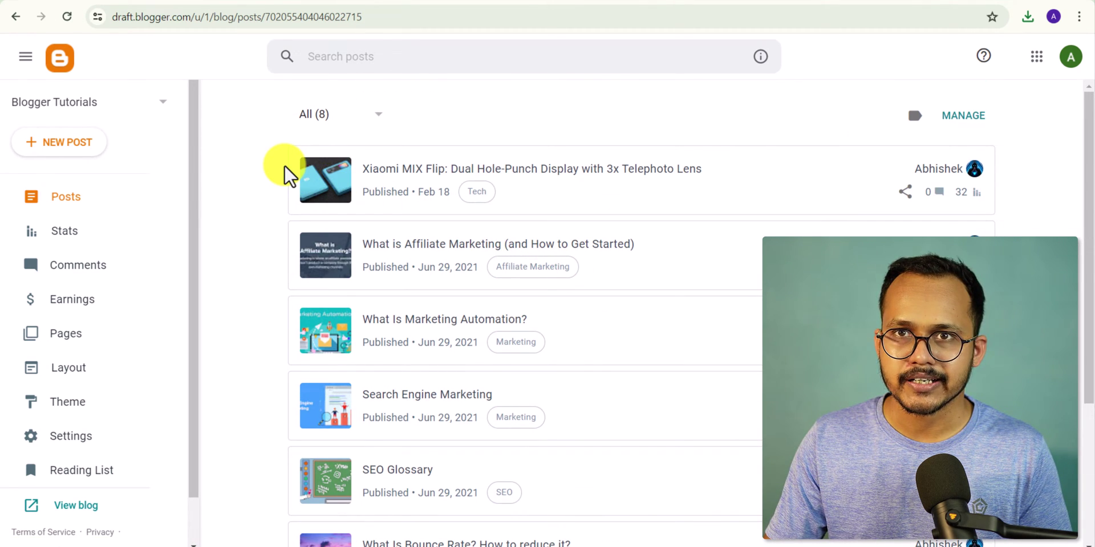
left_click(67, 17)
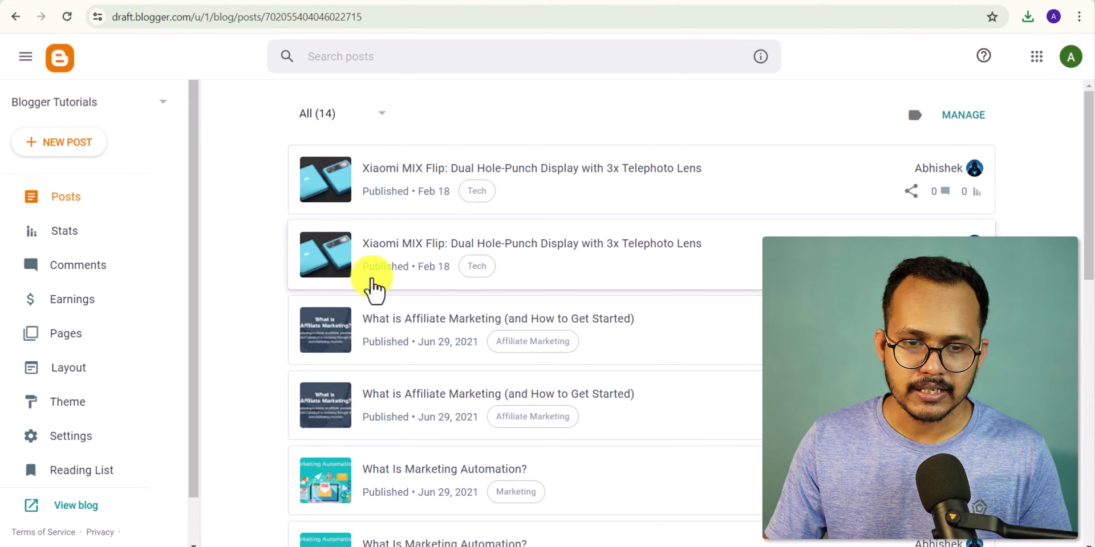
scroll(484, 320, "down", 5)
scroll(484, 382, "down", 4)
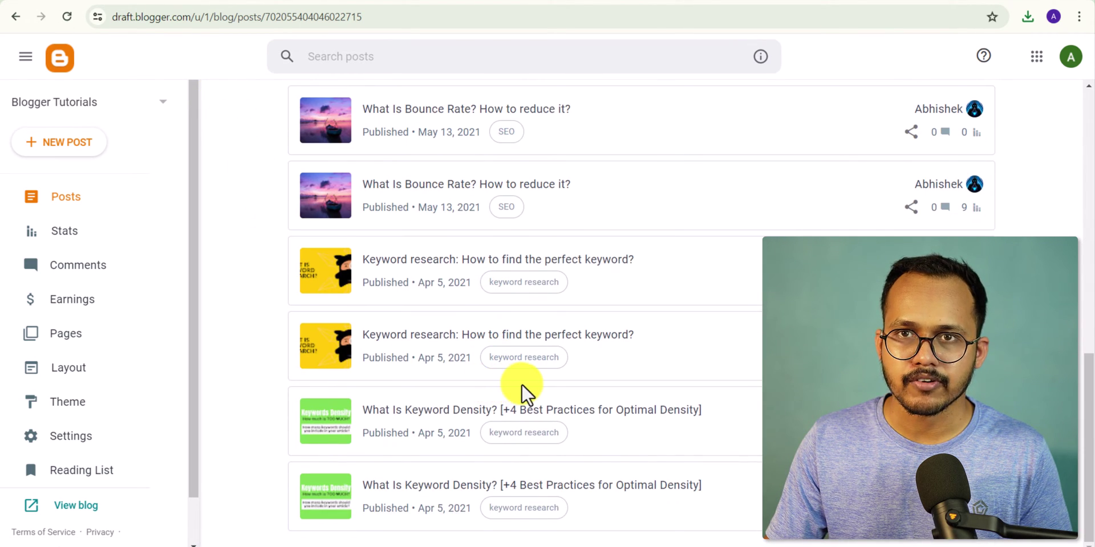
scroll(520, 385, "up", 9)
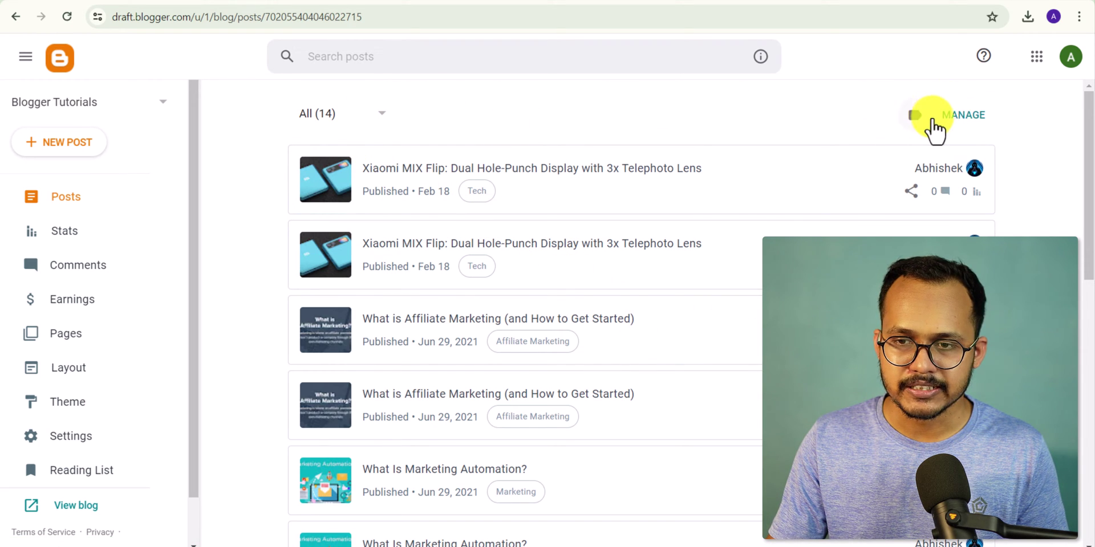
Step: Select the duplicate Xiaomi MIX Flip, Affiliate Marketing, Marketing Automation, Bounce Rate, Keyword Research and Keyword Density posts
left_click(951, 116)
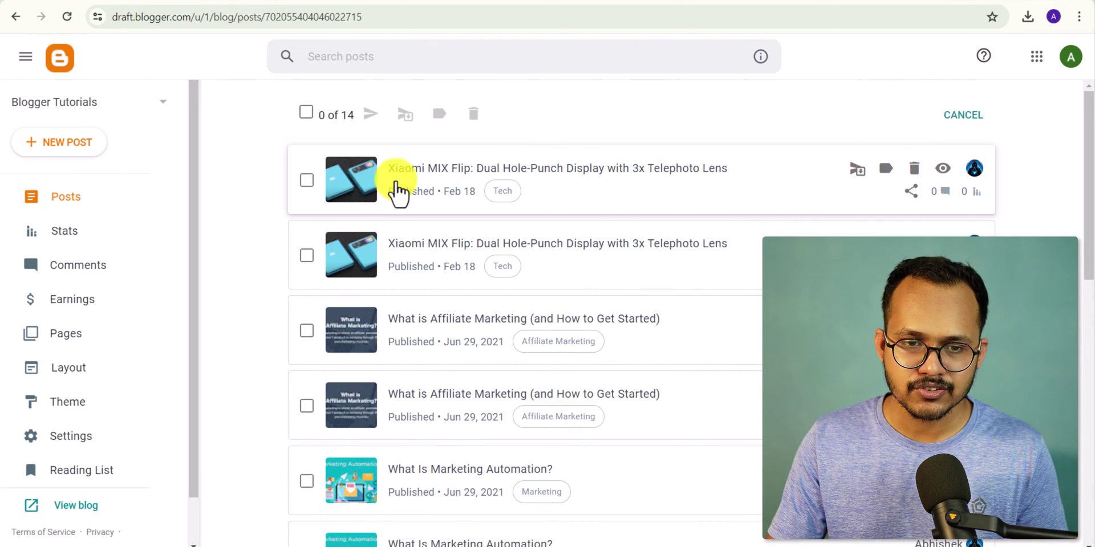
left_click(306, 180)
left_click(307, 332)
scroll(333, 369, "down", 3)
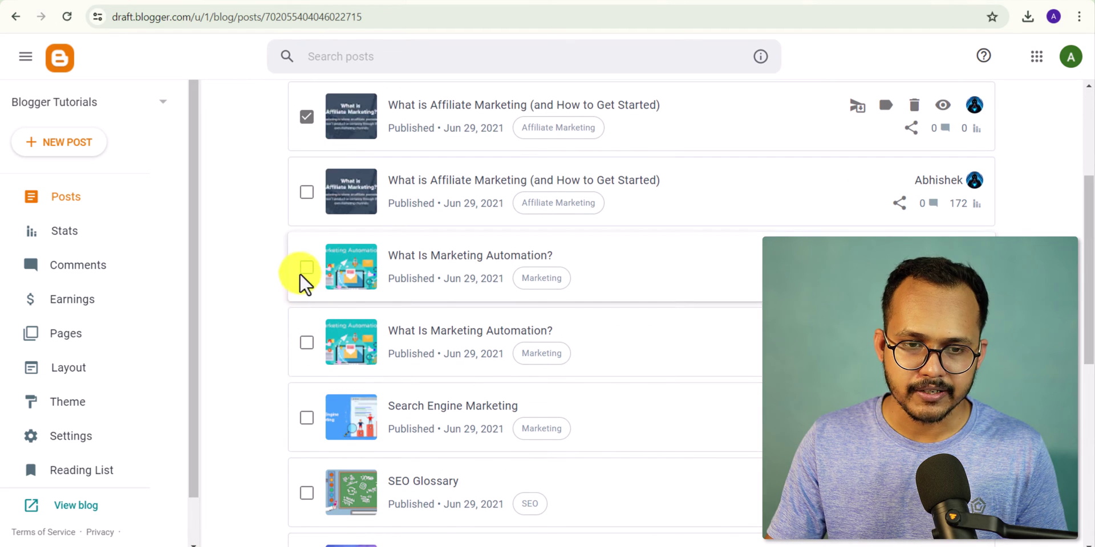
left_click(306, 268)
scroll(312, 303, "down", 2)
scroll(315, 420, "down", 1)
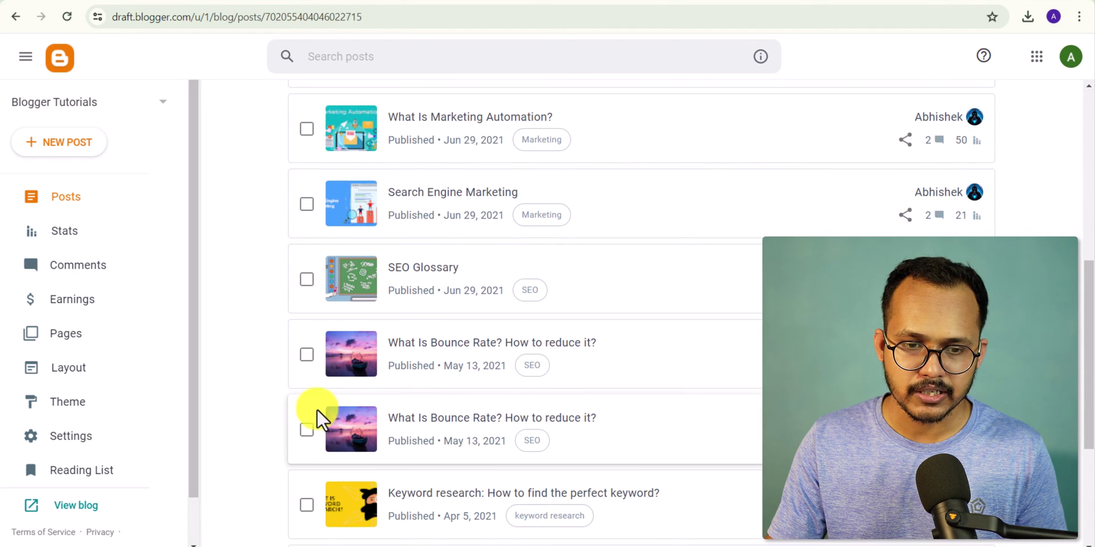
left_click(307, 353)
scroll(342, 399, "down", 3)
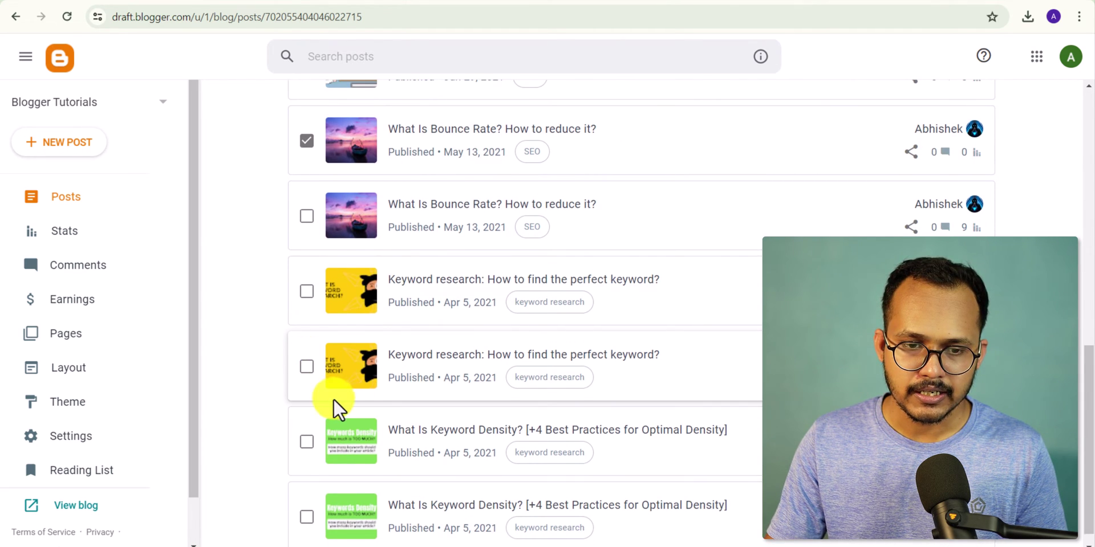
scroll(333, 402, "down", 1)
left_click(308, 349)
left_click(308, 421)
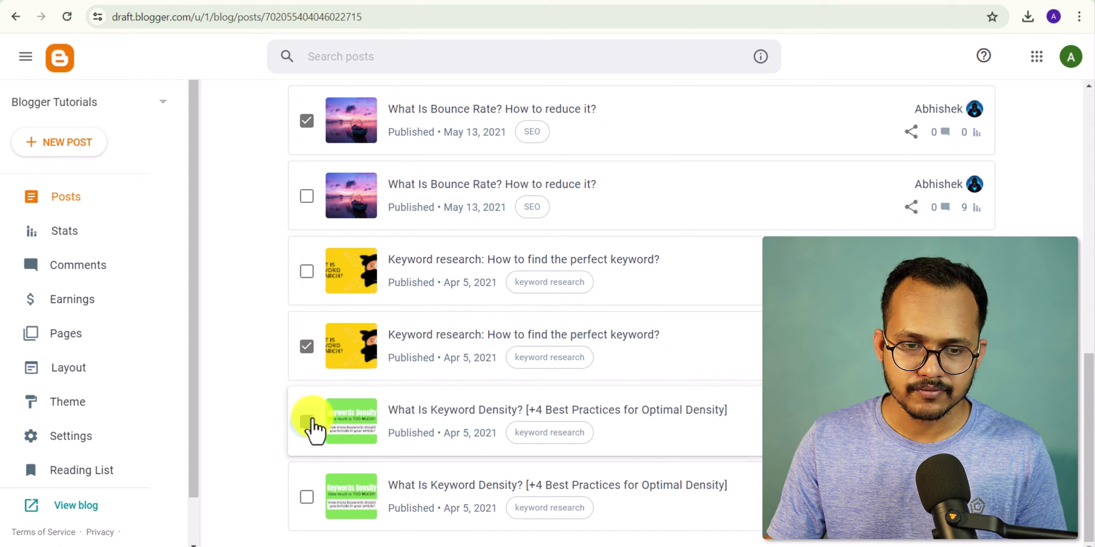
scroll(659, 353, "up", 10)
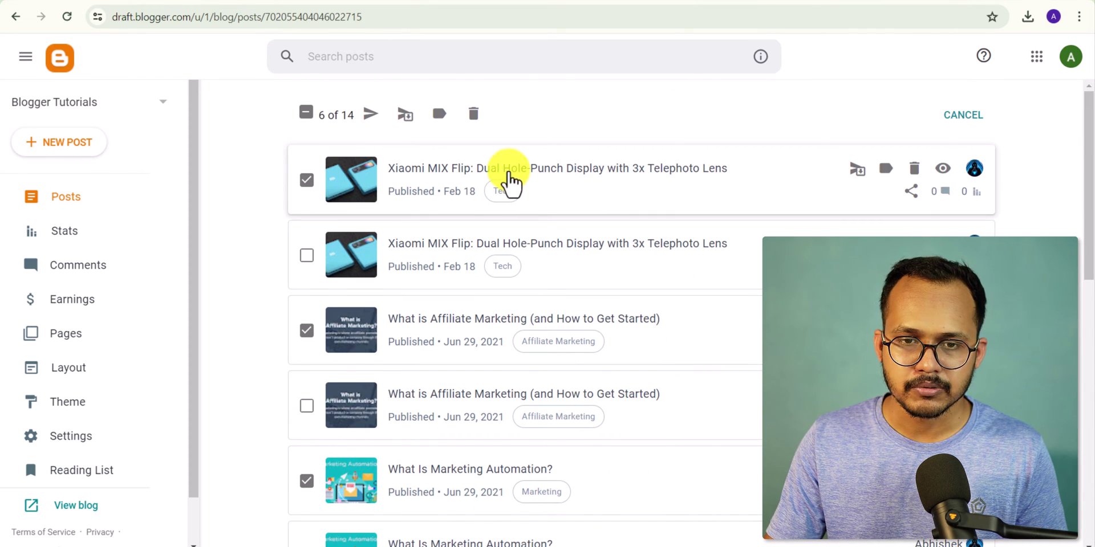
Step: Trash the selected duplicate posts, leaving 8 posts in the list
left_click(473, 113)
left_click(590, 331)
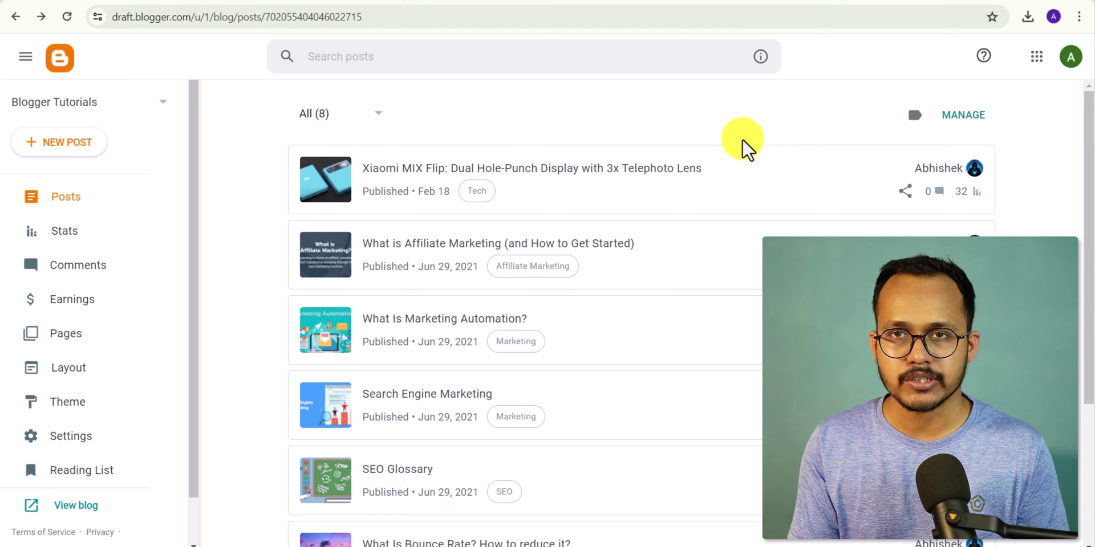
left_click(381, 1)
type("way")
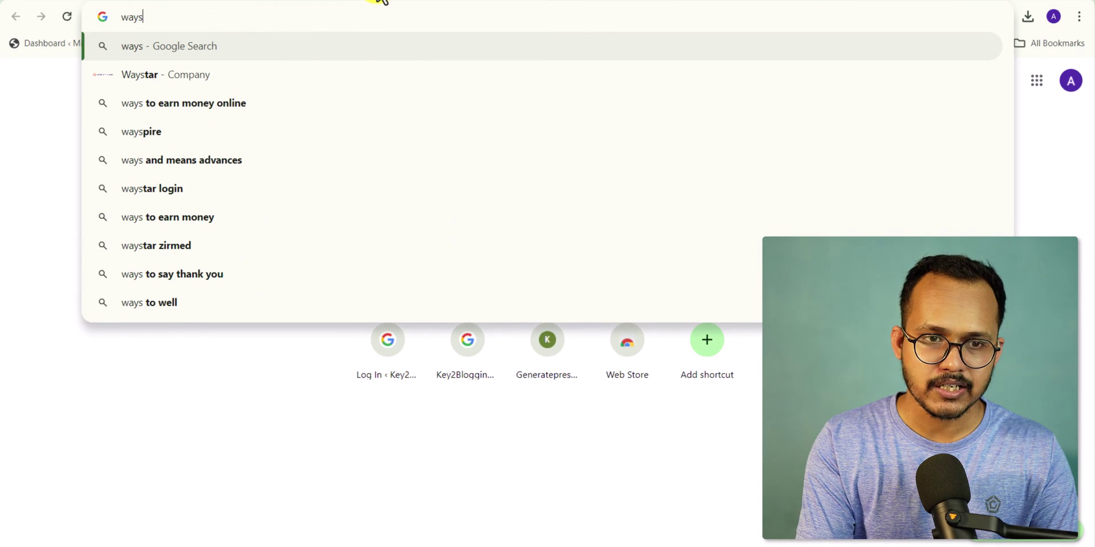
type("back machine")
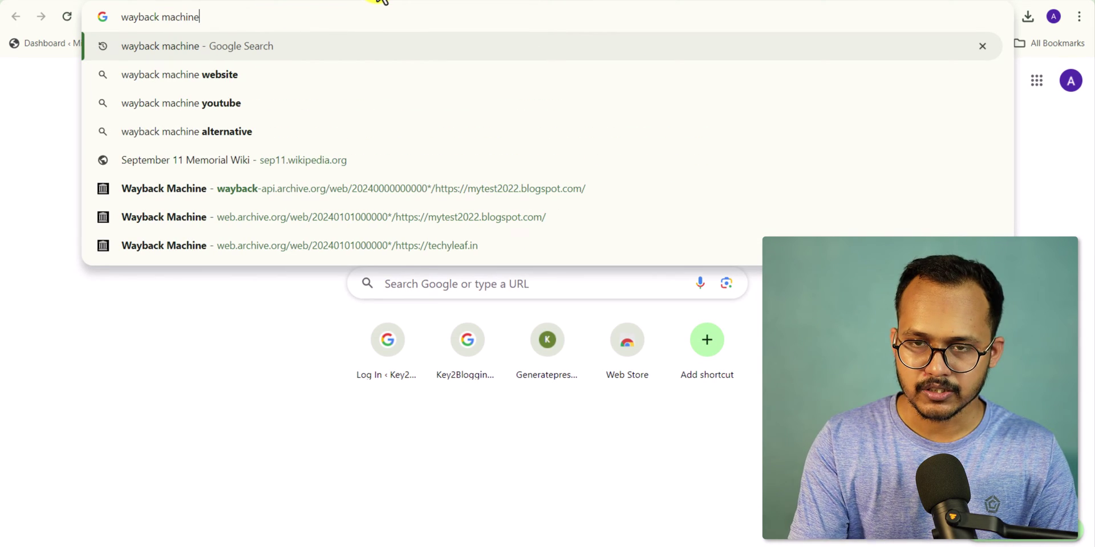
key("Return")
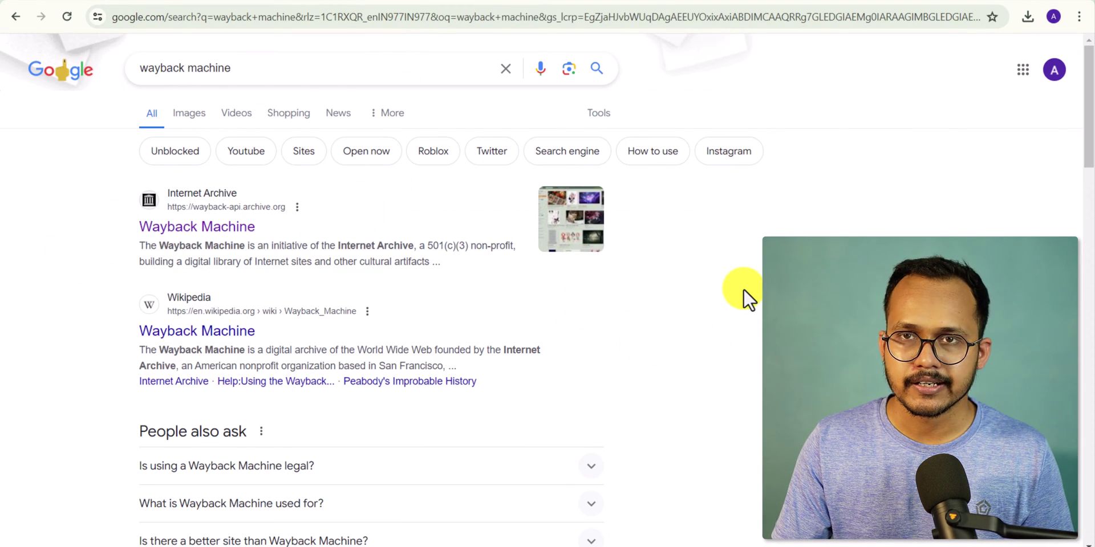
left_click(216, 230)
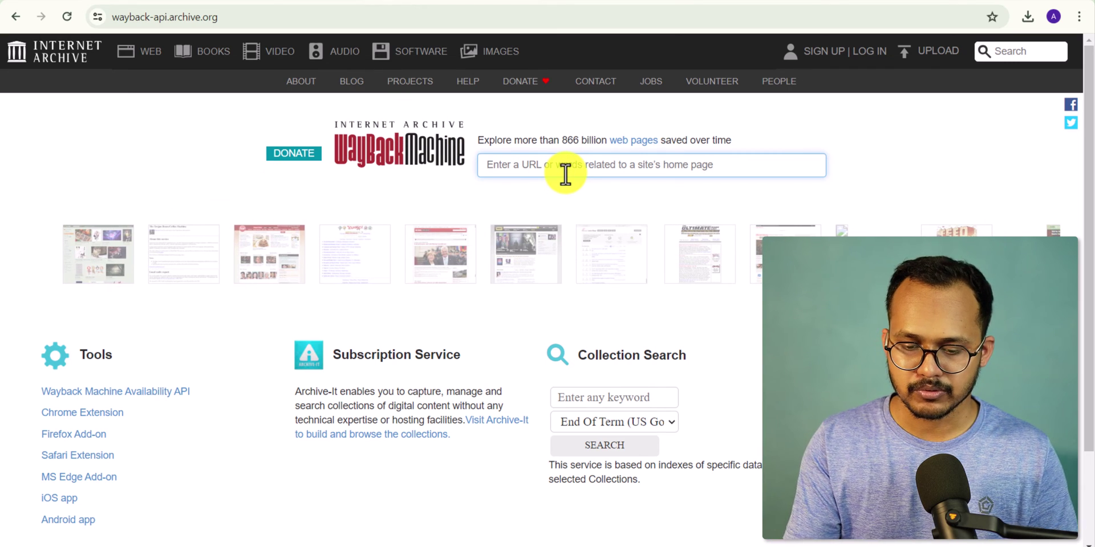
type("https://www.techyleaf.in")
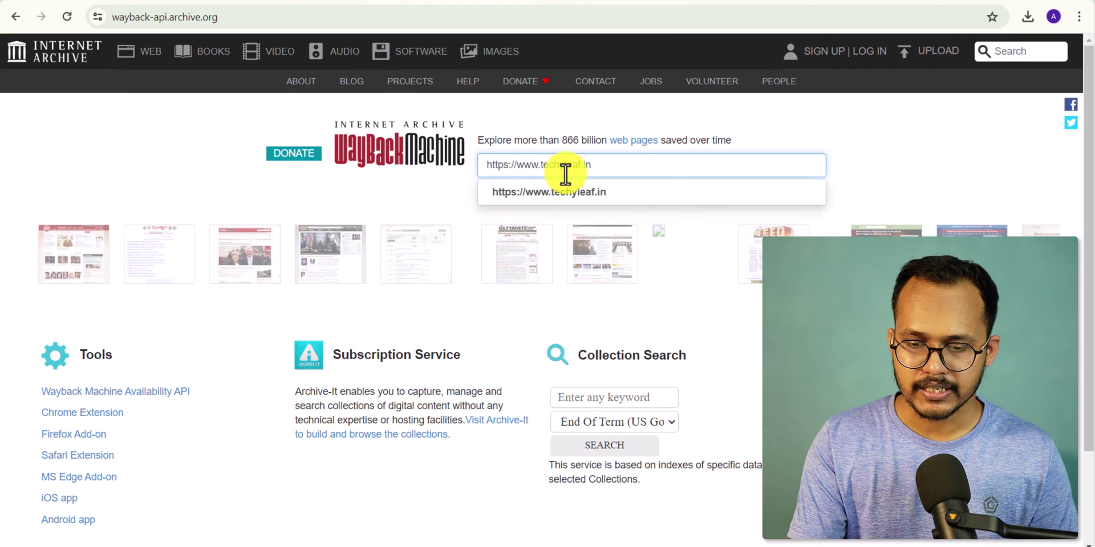
key("Return")
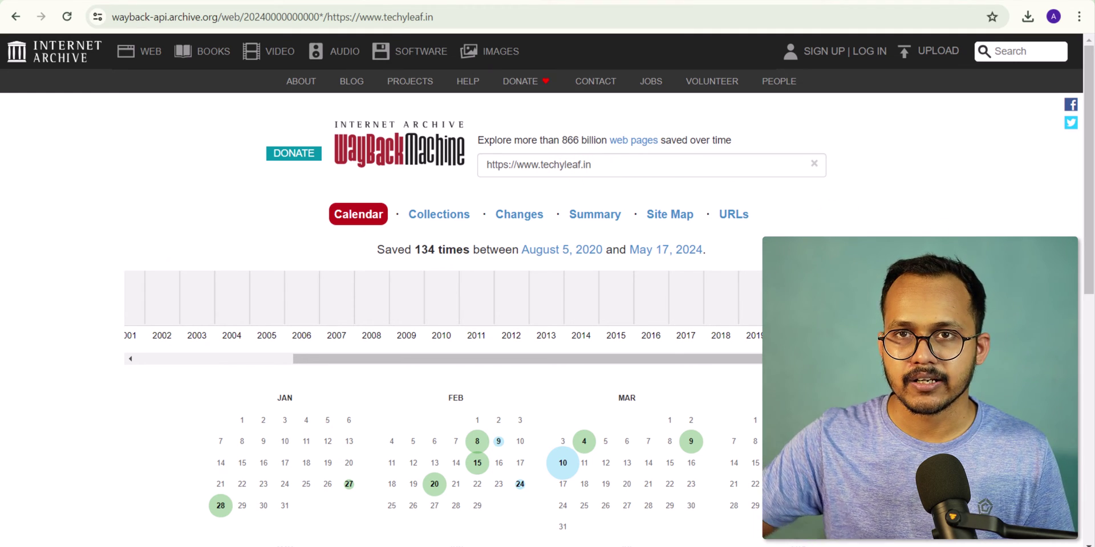
Step: Open the May 17, 2024 snapshot of the techyleaf.in homepage from the 2024 calendar
scroll(548, 286, "down", 2)
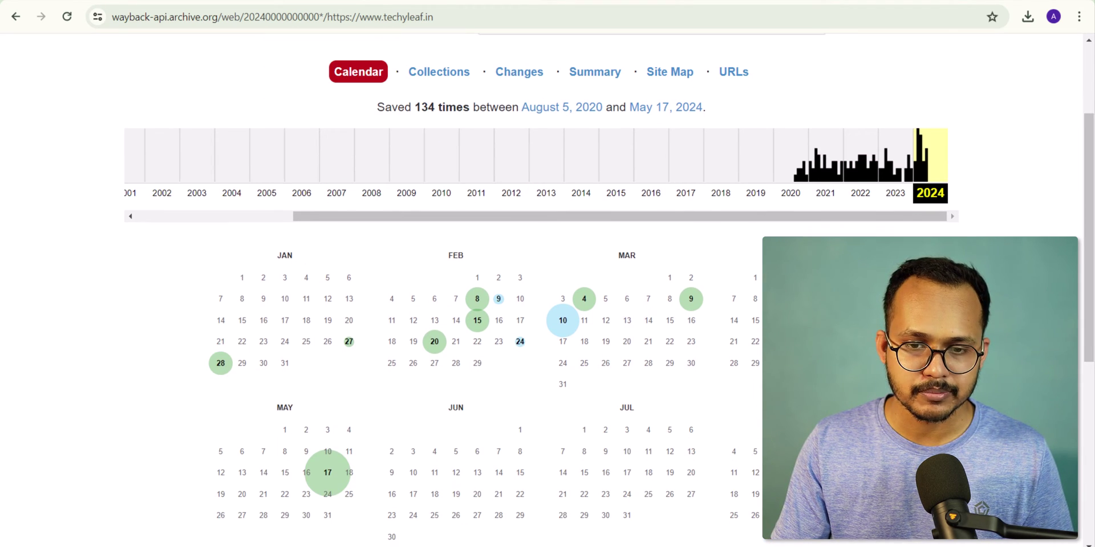
scroll(547, 285, "down", 2)
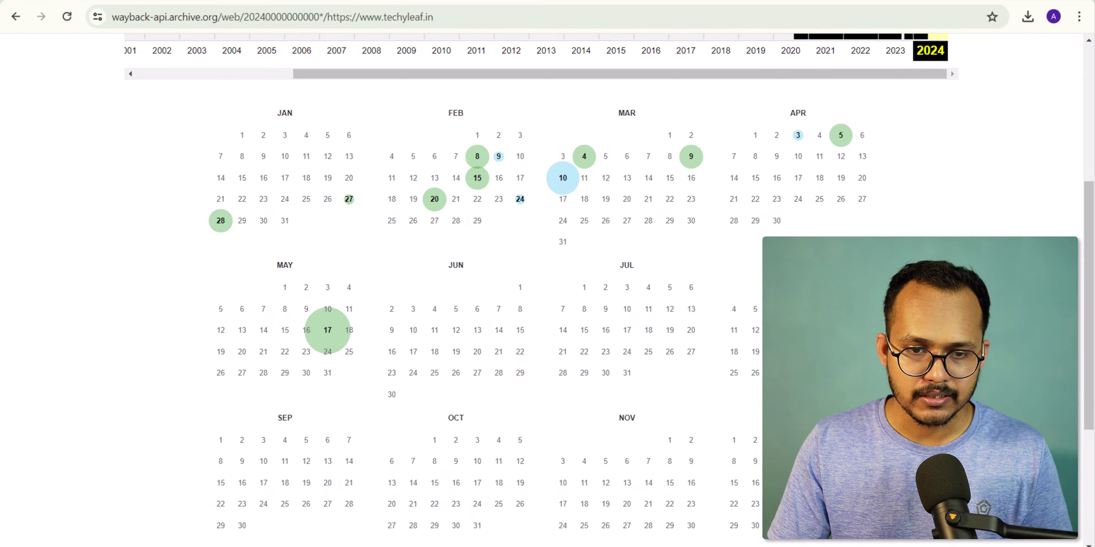
mouse_move(331, 343)
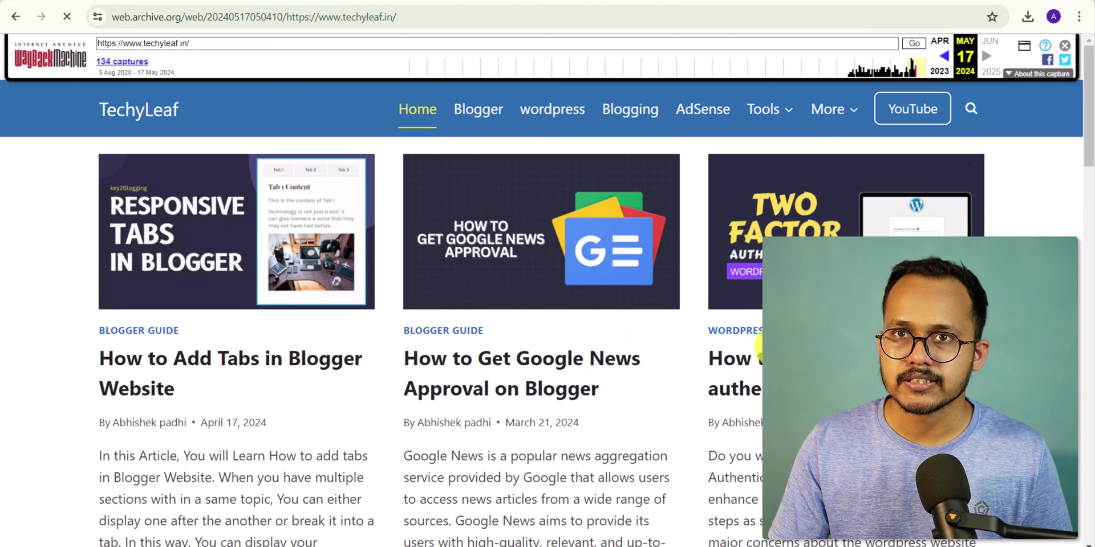
scroll(687, 371, "down", 3)
scroll(672, 356, "up", 1)
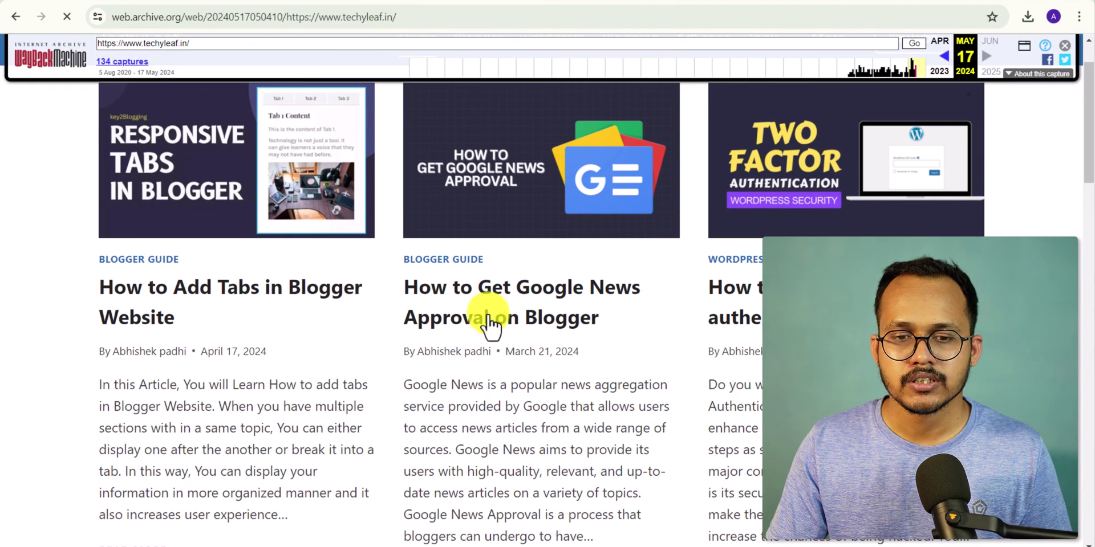
Step: Open the archived How to Get Google News Approval on Blogger article and read through it
left_click(517, 302)
scroll(513, 305, "down", 10)
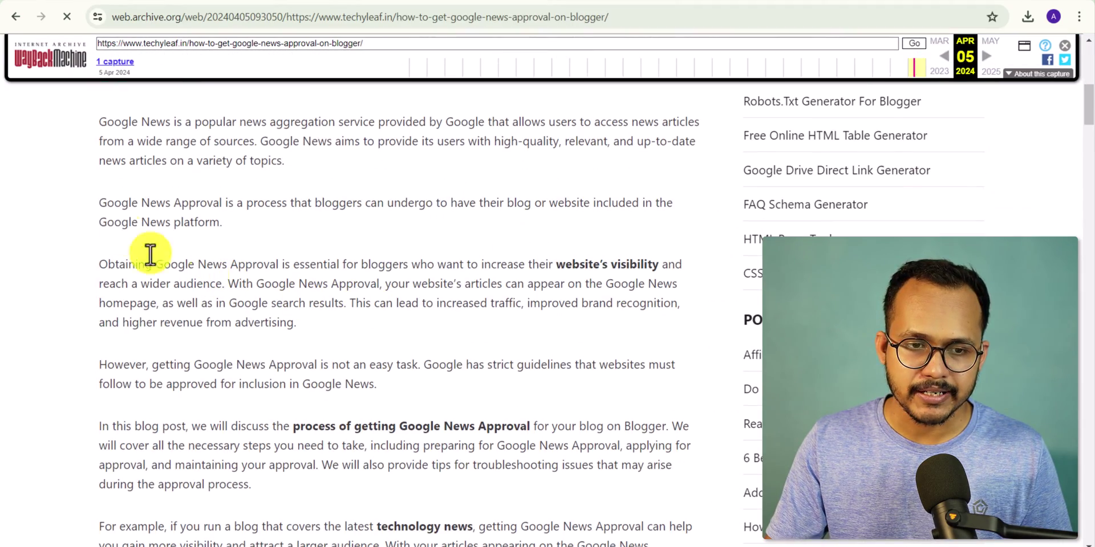
scroll(485, 296, "down", 12)
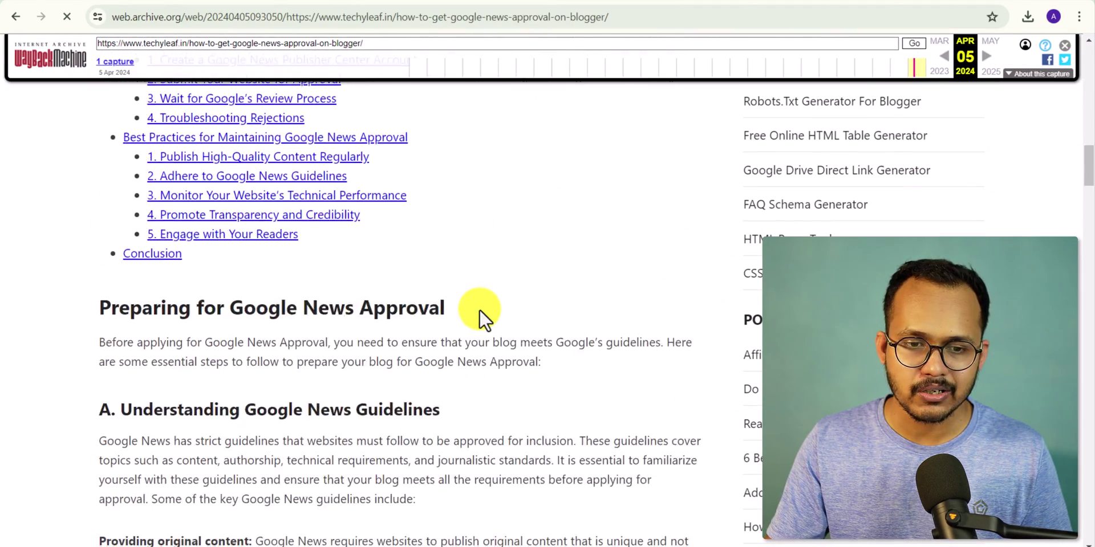
scroll(479, 319, "down", 15)
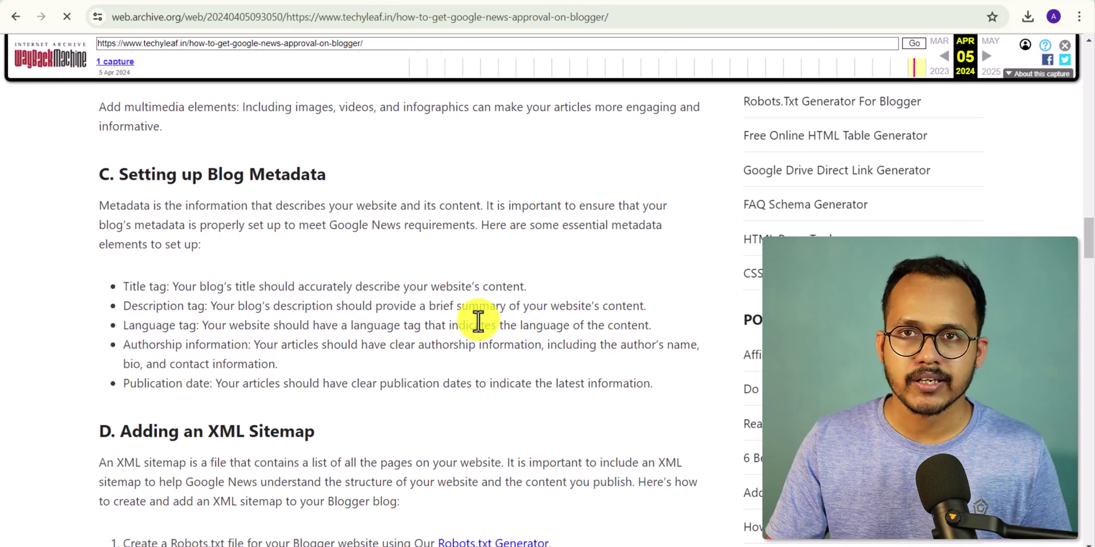
scroll(478, 321, "down", 5)
scroll(478, 319, "up", 9)
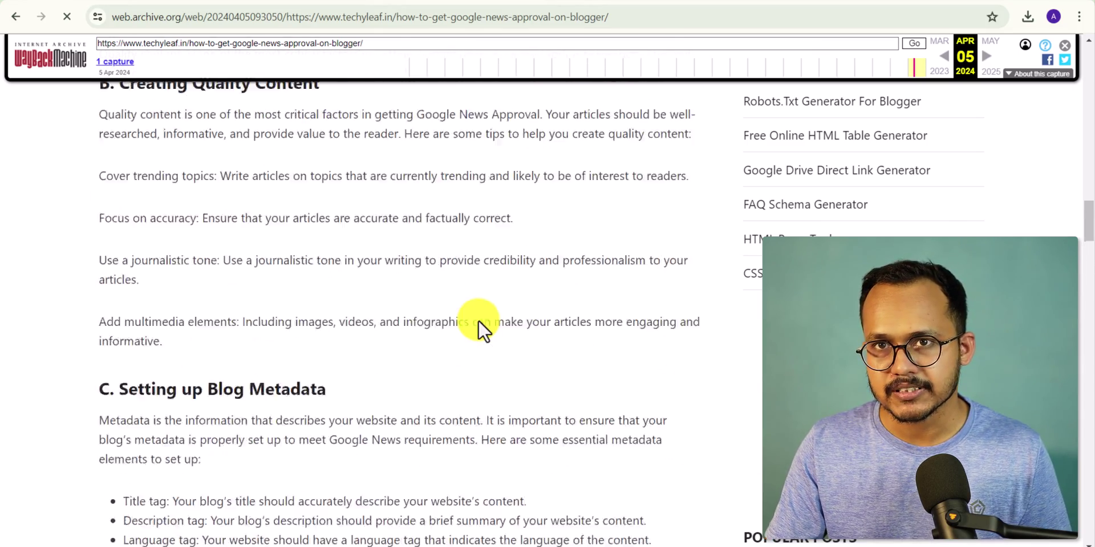
scroll(479, 322, "up", 20)
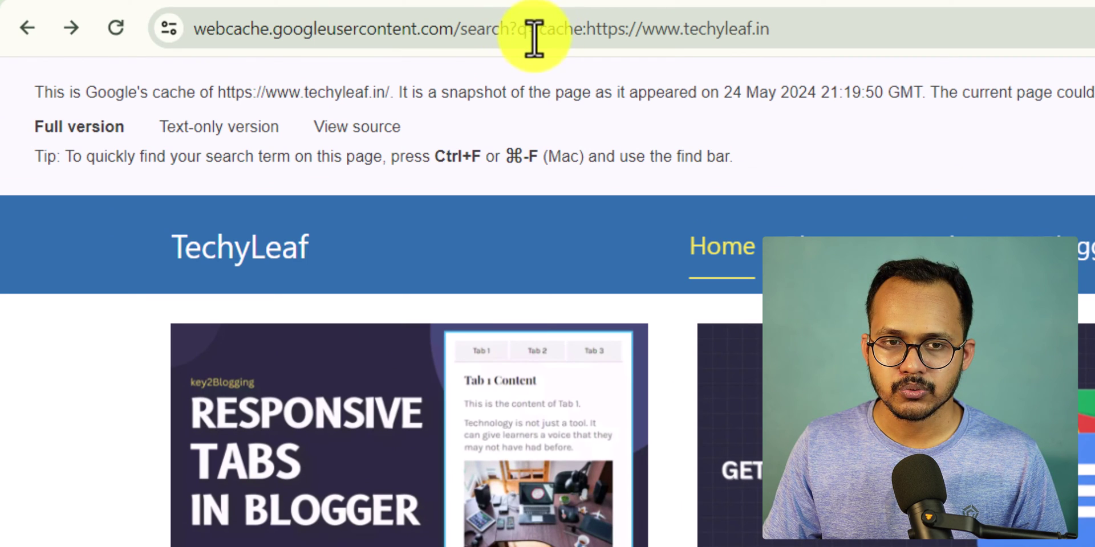
Step: Copy the Google News Approval article link and paste it over the site address in the cache URL
left_click_drag(588, 31, 843, 29)
scroll(1049, 194, "down", 8)
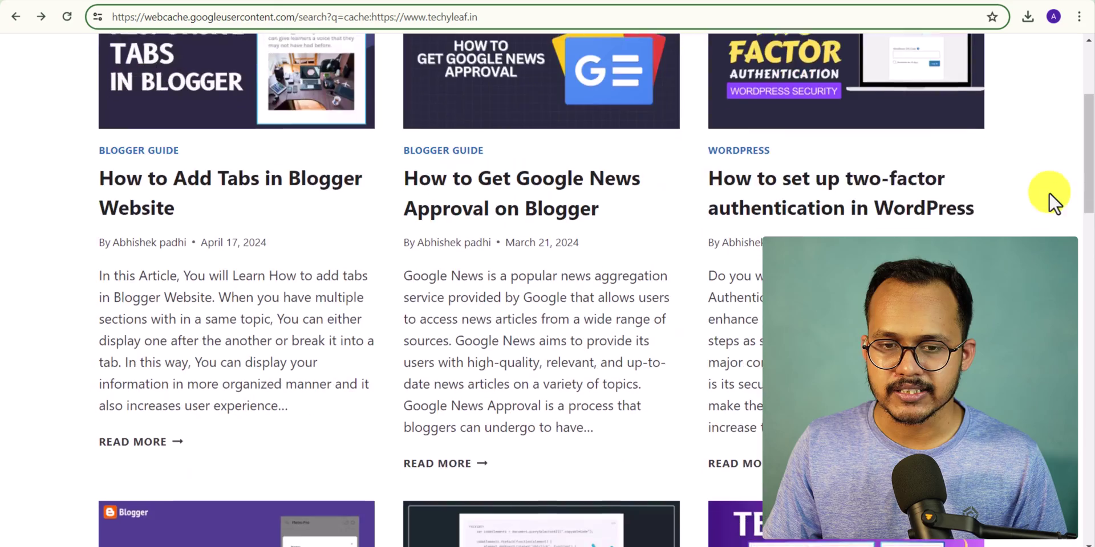
scroll(1085, 298, "down", 10)
scroll(1085, 195, "up", 20)
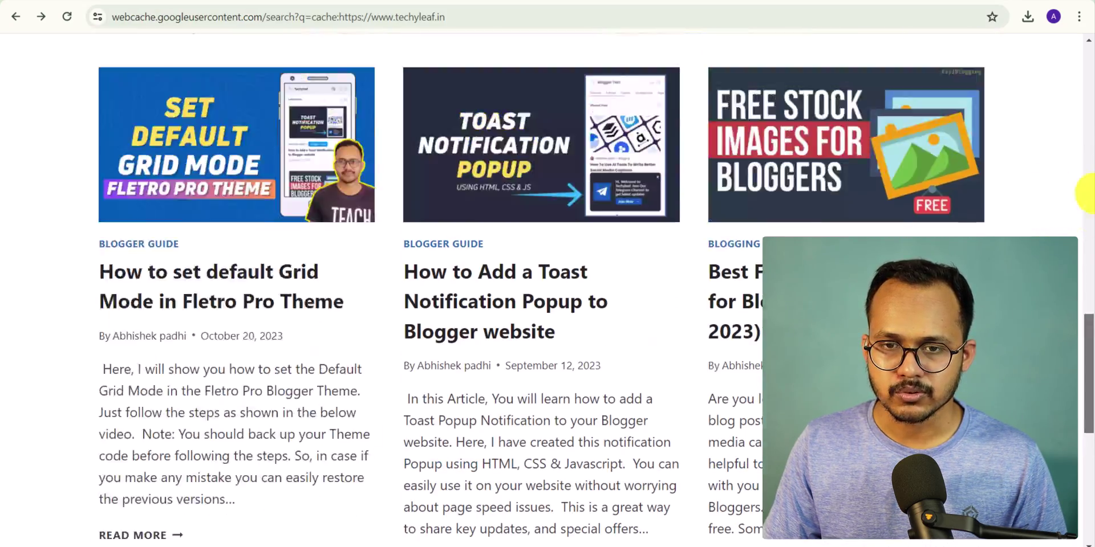
scroll(1049, 176, "down", 2)
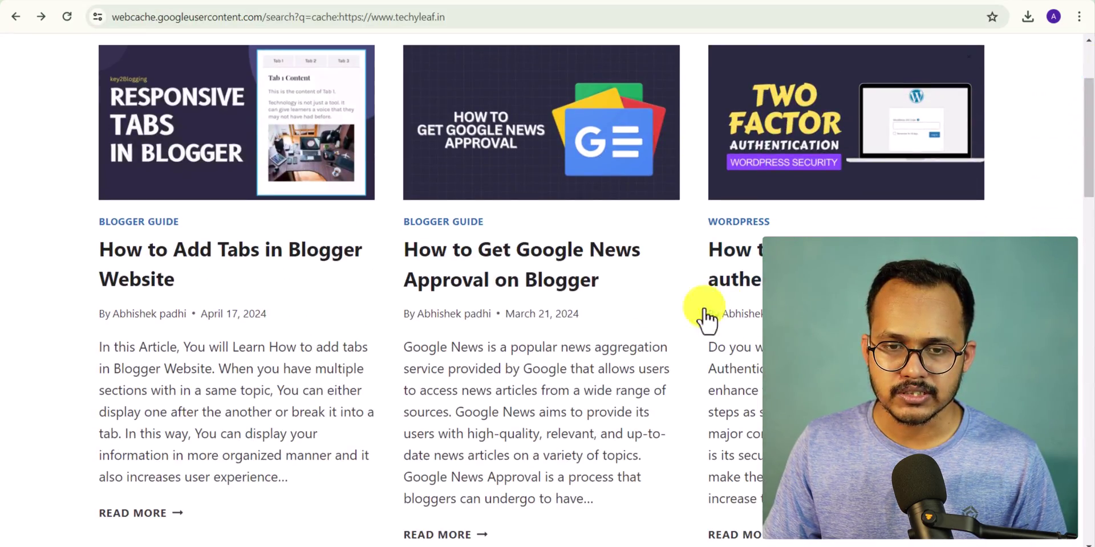
right_click(506, 275)
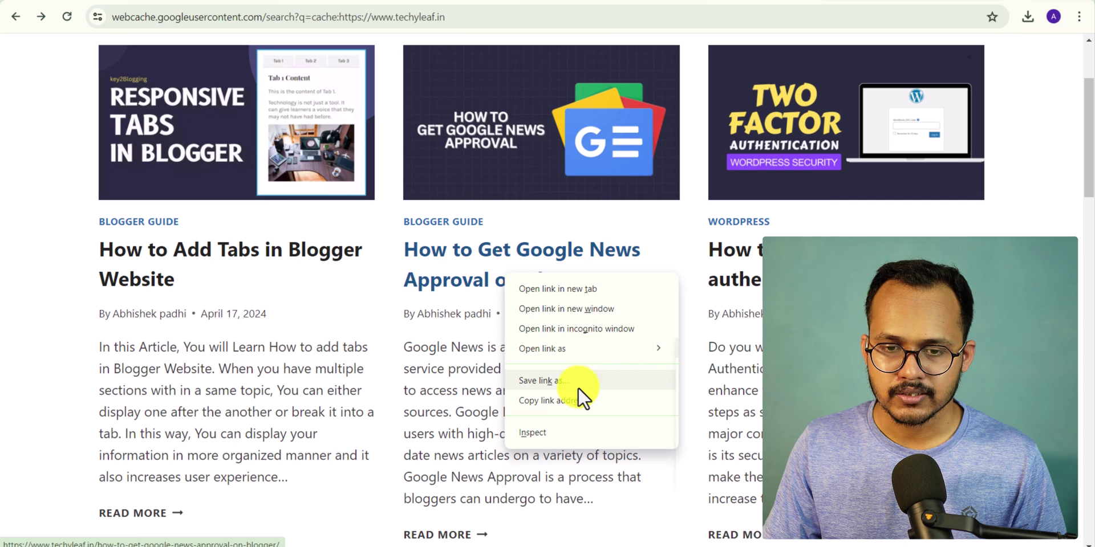
left_click(564, 402)
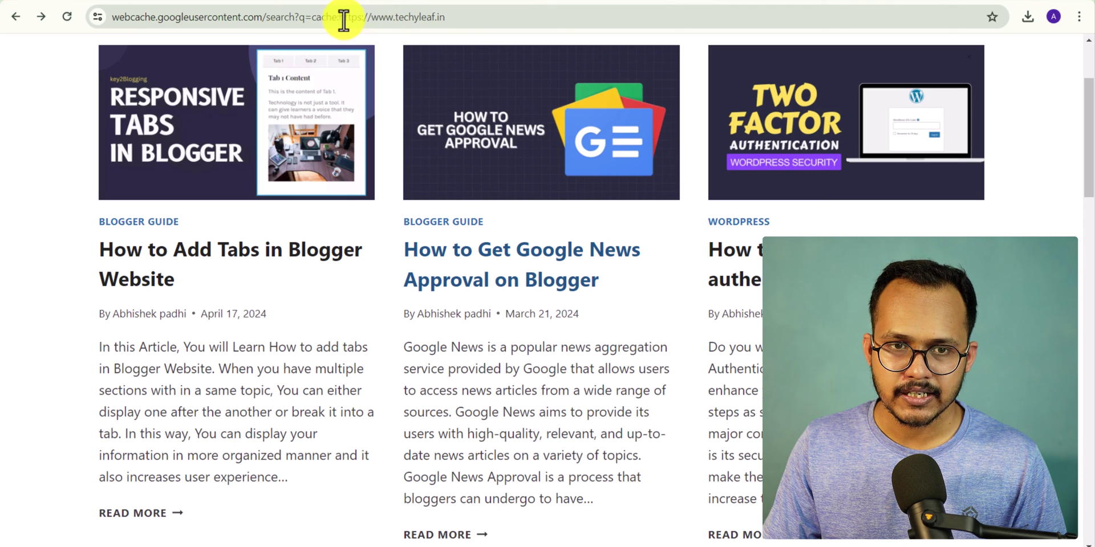
left_click_drag(338, 17, 505, 17)
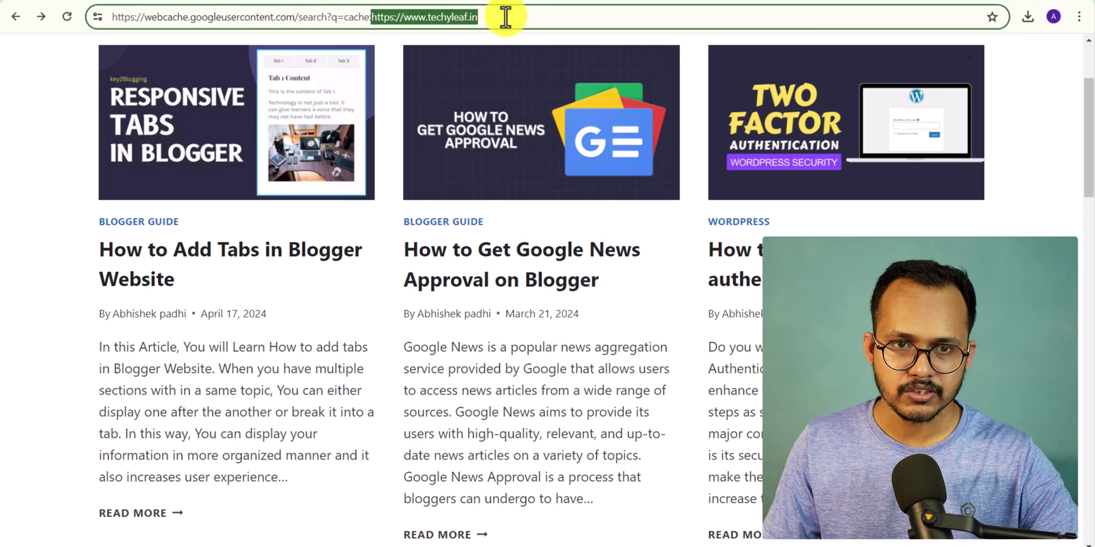
key("ctrl+v")
Step: Load the cached 25 May 2024 copy of the article, scroll it, and select its address
key("Return")
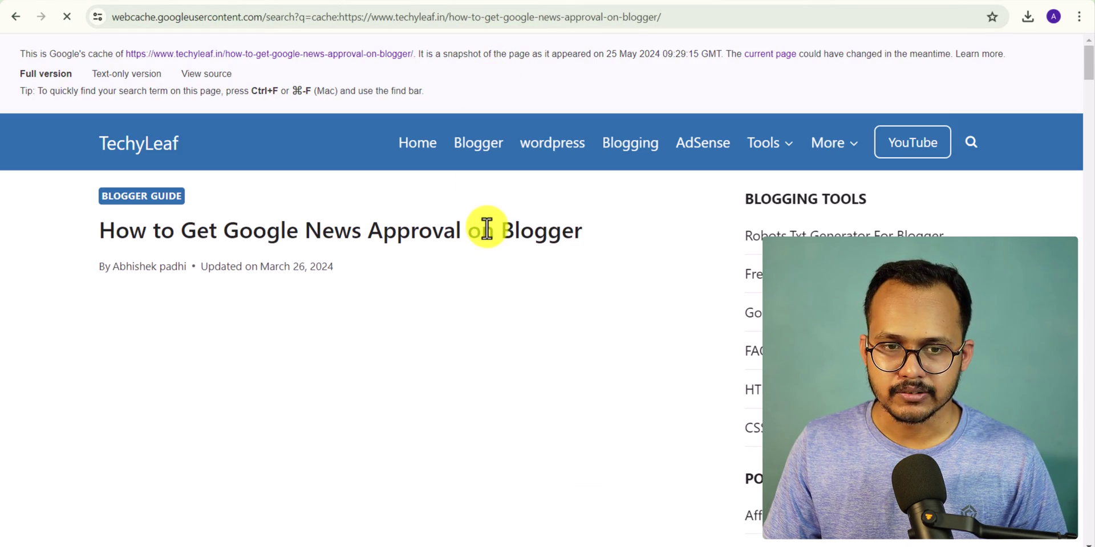
scroll(505, 326, "down", 7)
scroll(523, 300, "down", 10)
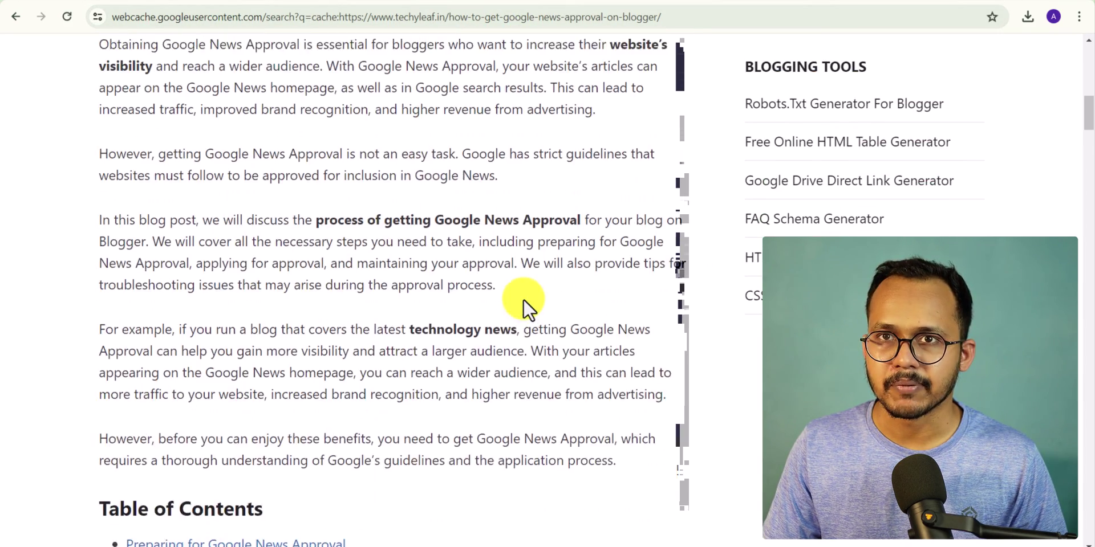
scroll(523, 297, "up", 15)
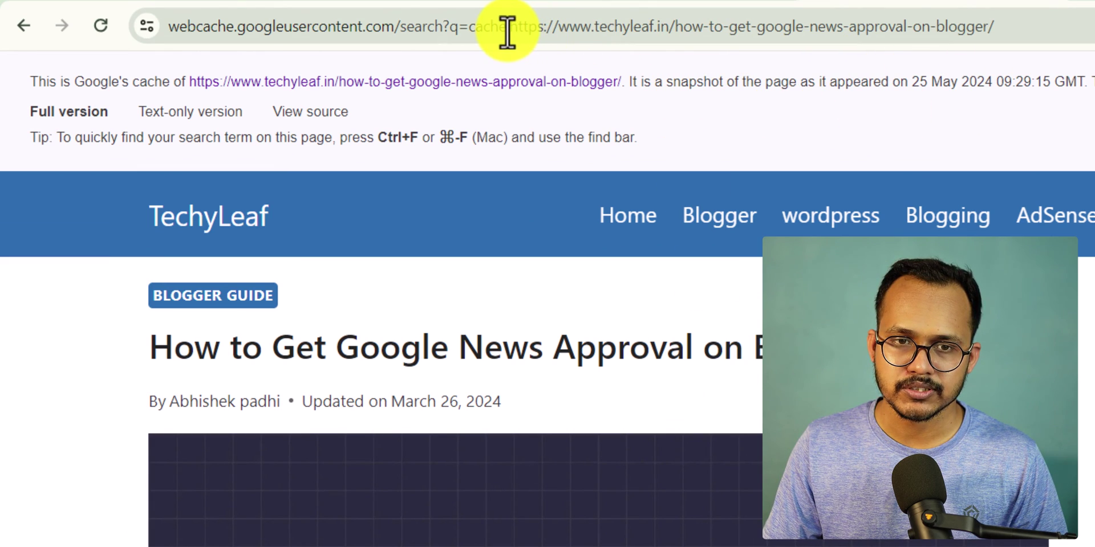
left_click_drag(512, 28, 1034, 20)
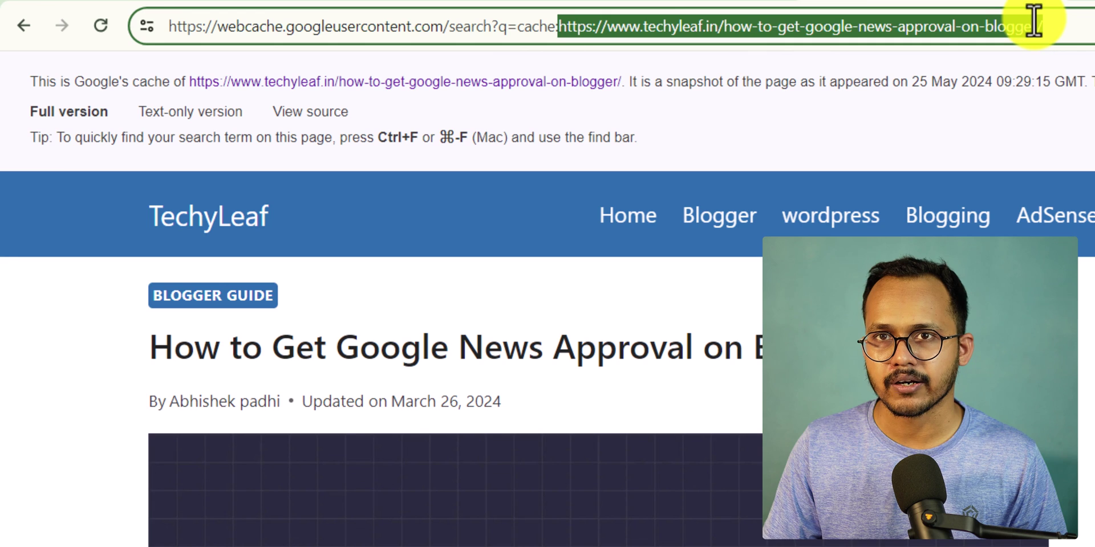